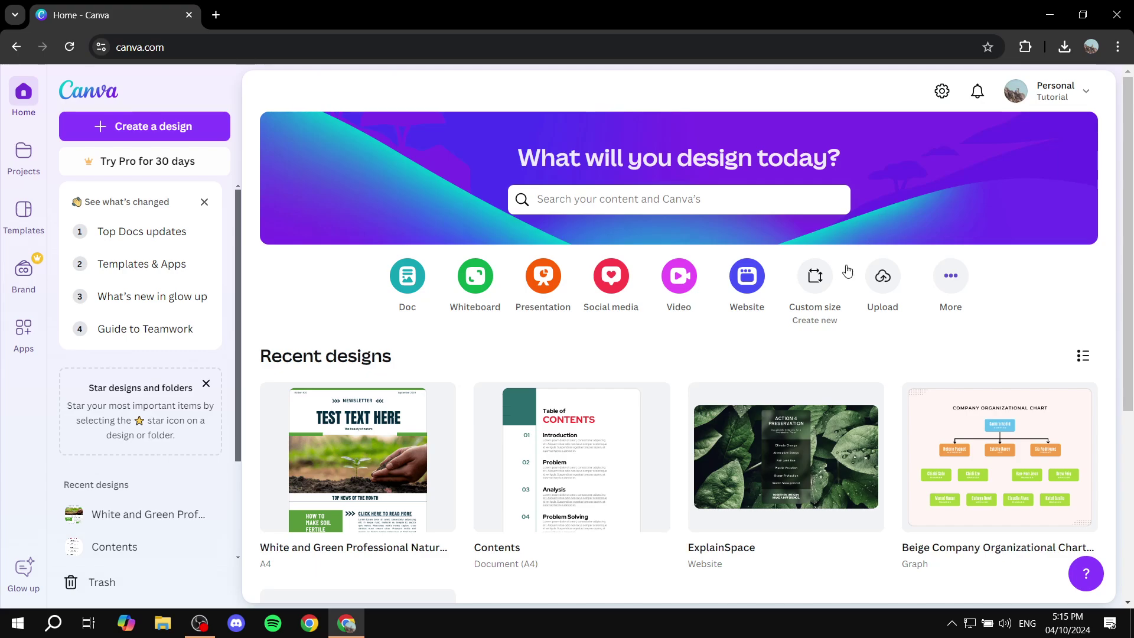
# Step: Start a custom-size design and search all design types for 'instagram post'
pyautogui.click(828, 284)
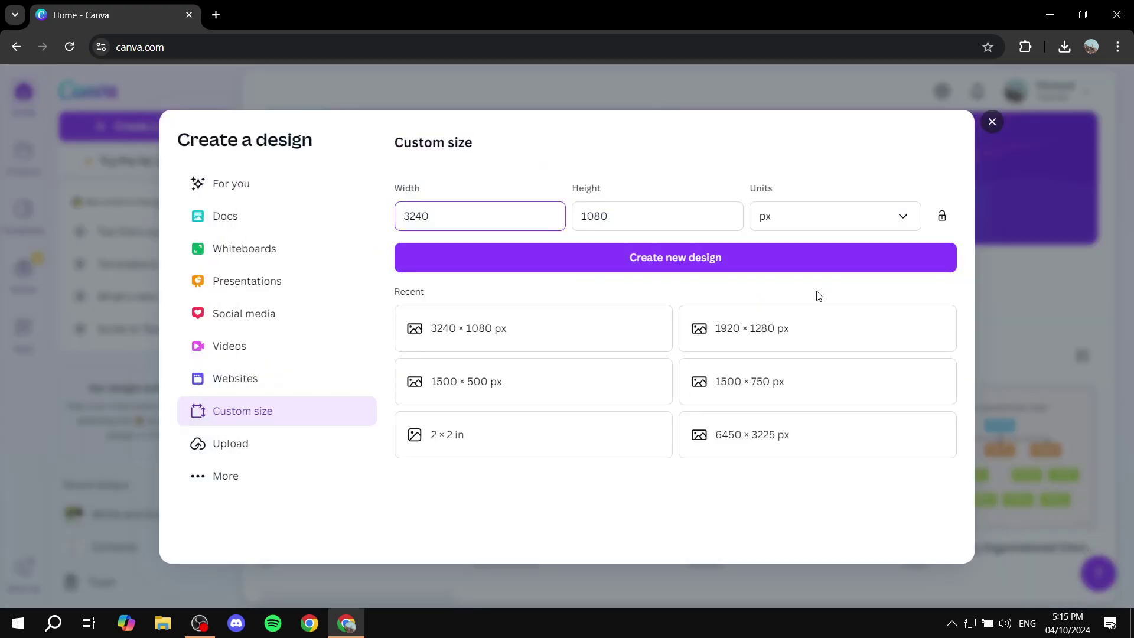
pyautogui.click(229, 480)
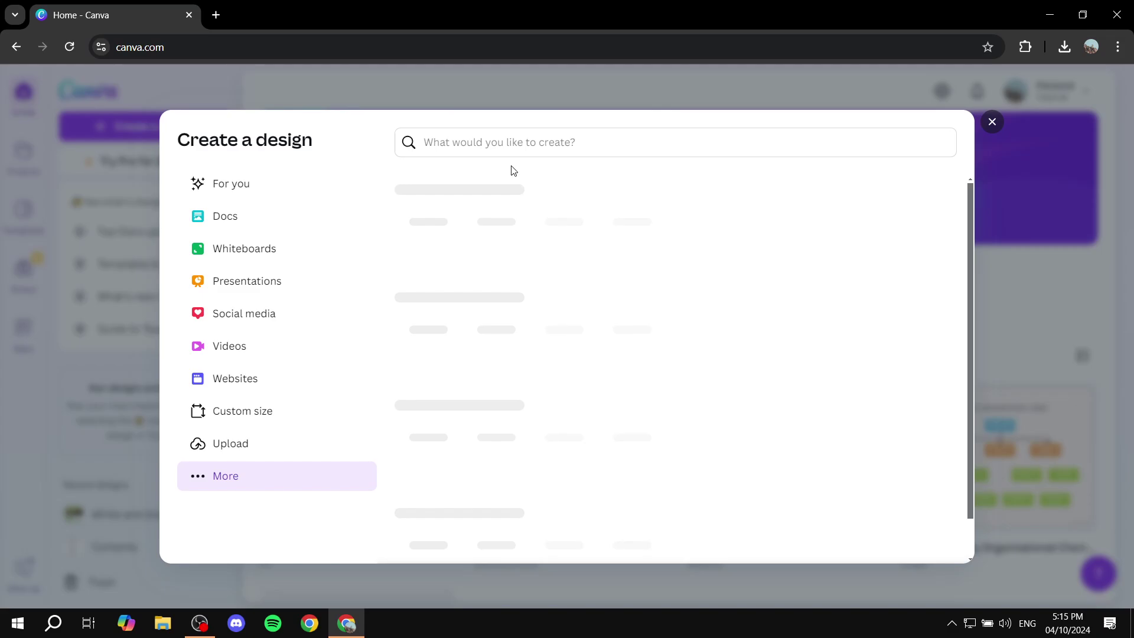
pyautogui.write('instagram')
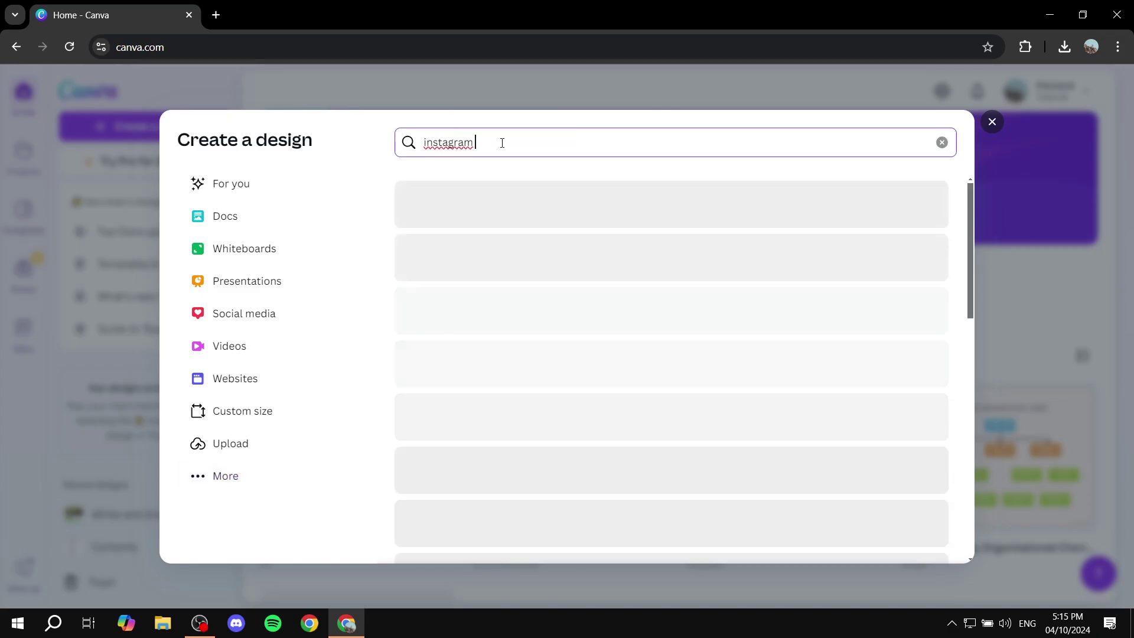
pyautogui.write(' post')
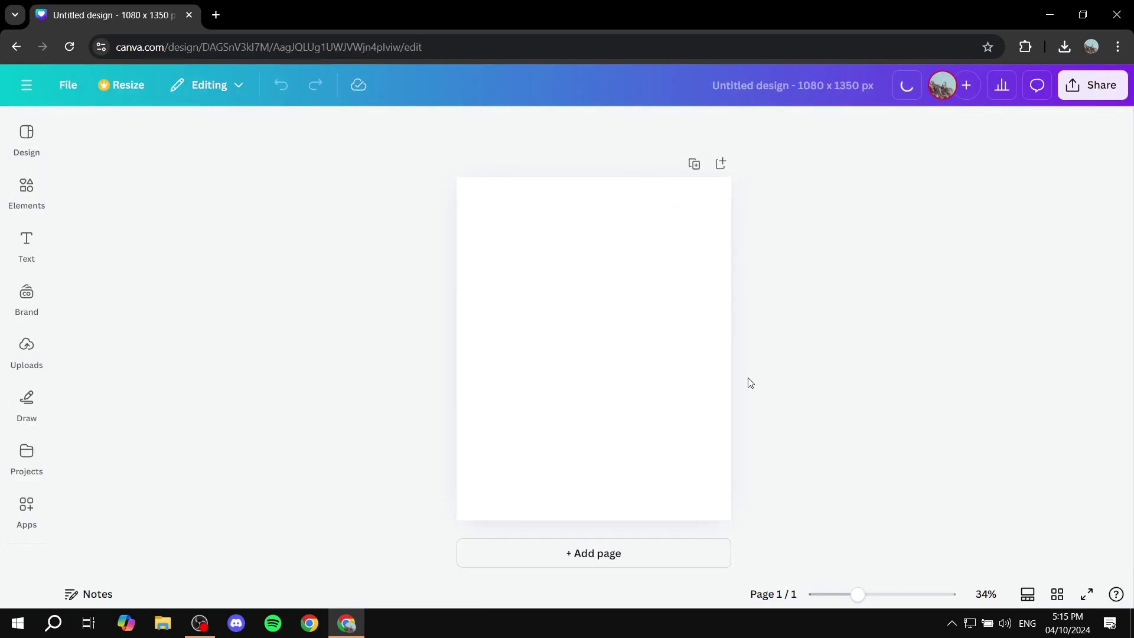
# Step: Place the grey polygon image from Uploads and set it as the page background
pyautogui.click(26, 354)
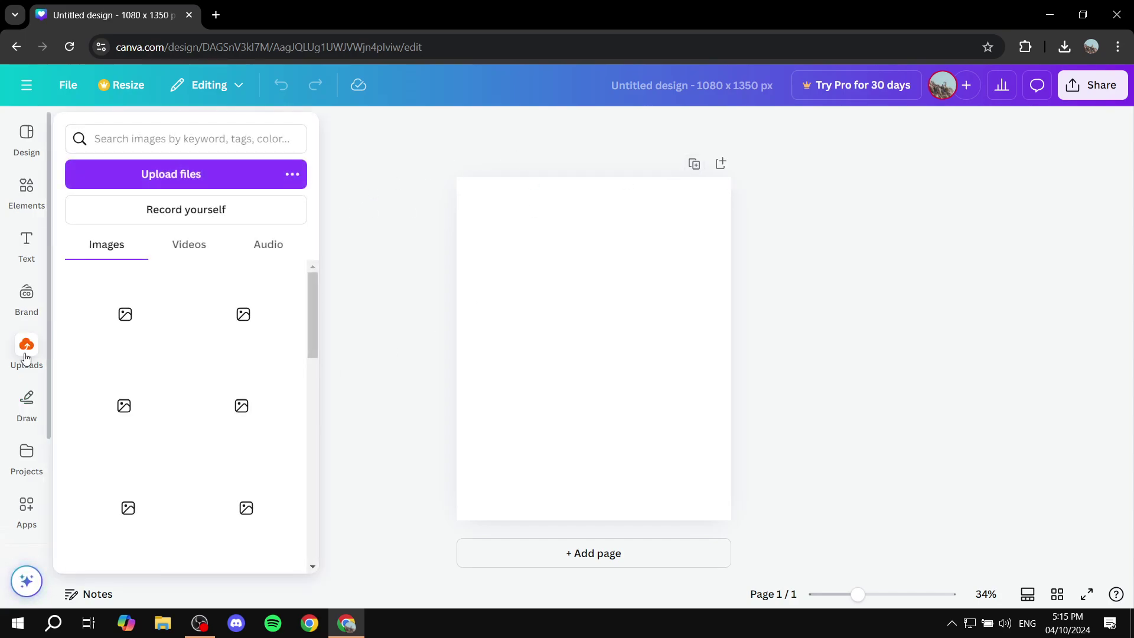
pyautogui.scroll(-2, 217, 391)
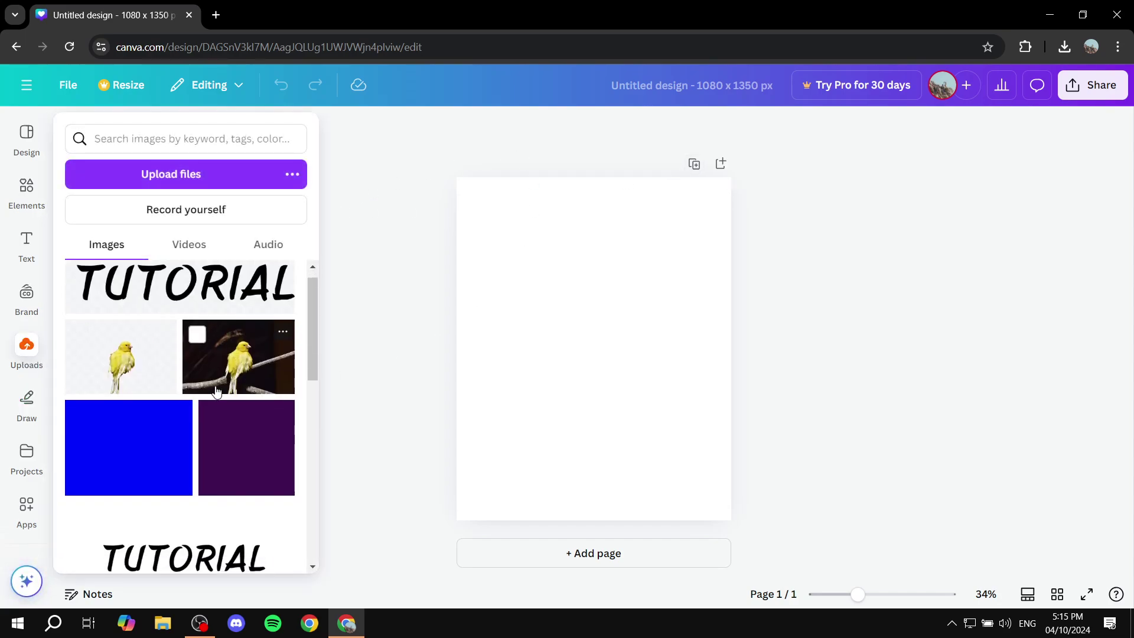
pyautogui.scroll(-5, 217, 392)
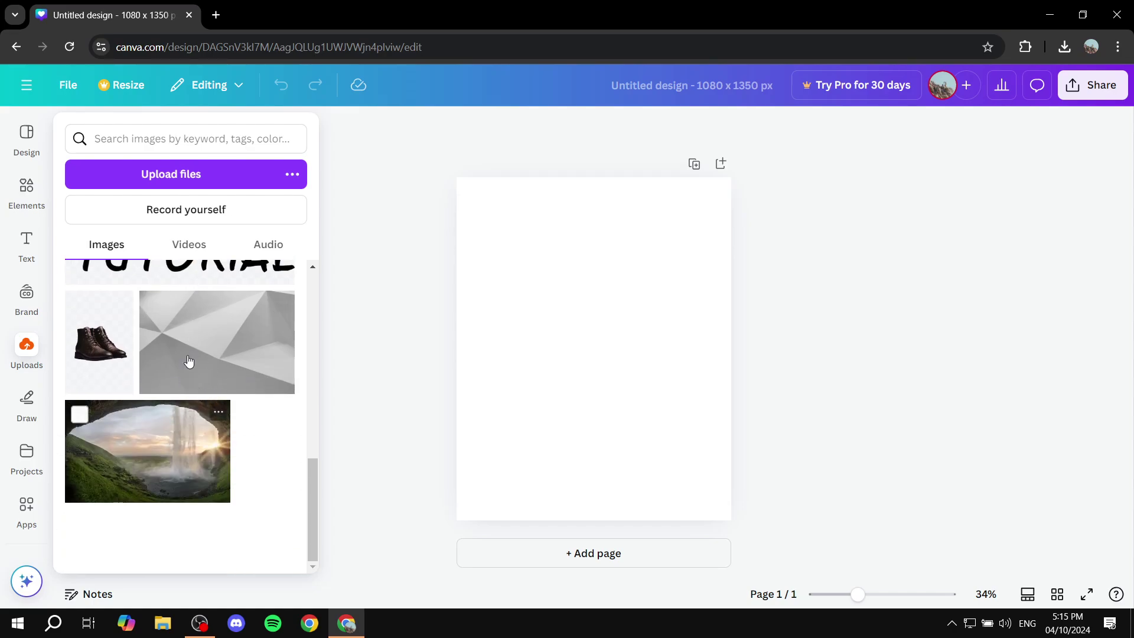
pyautogui.click(189, 361)
pyautogui.click(696, 417)
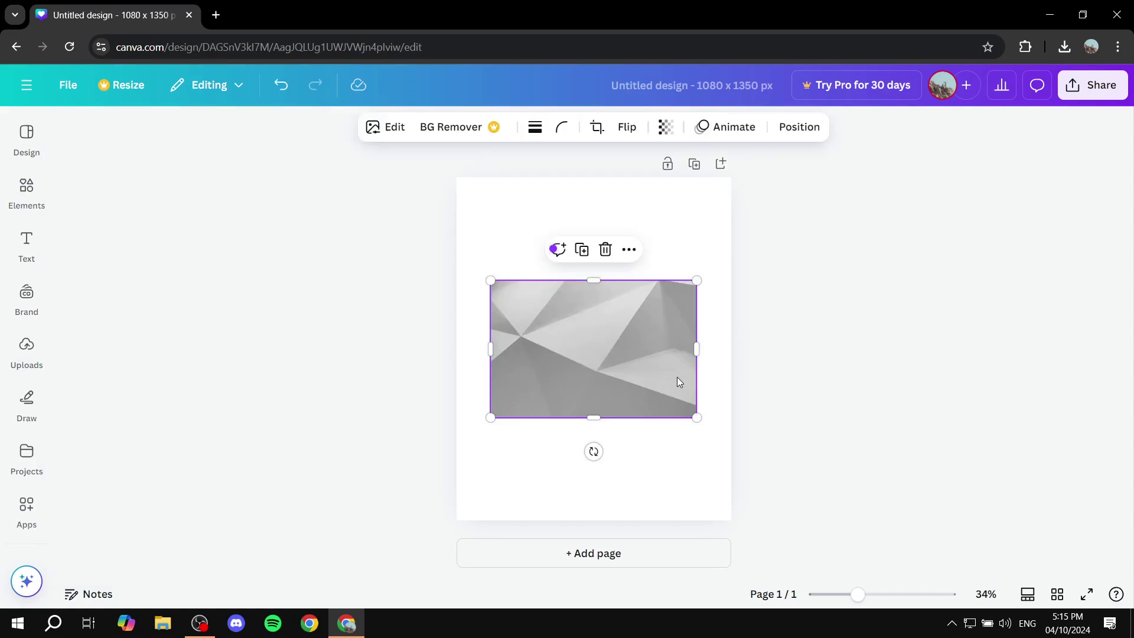
pyautogui.rightClick(660, 381)
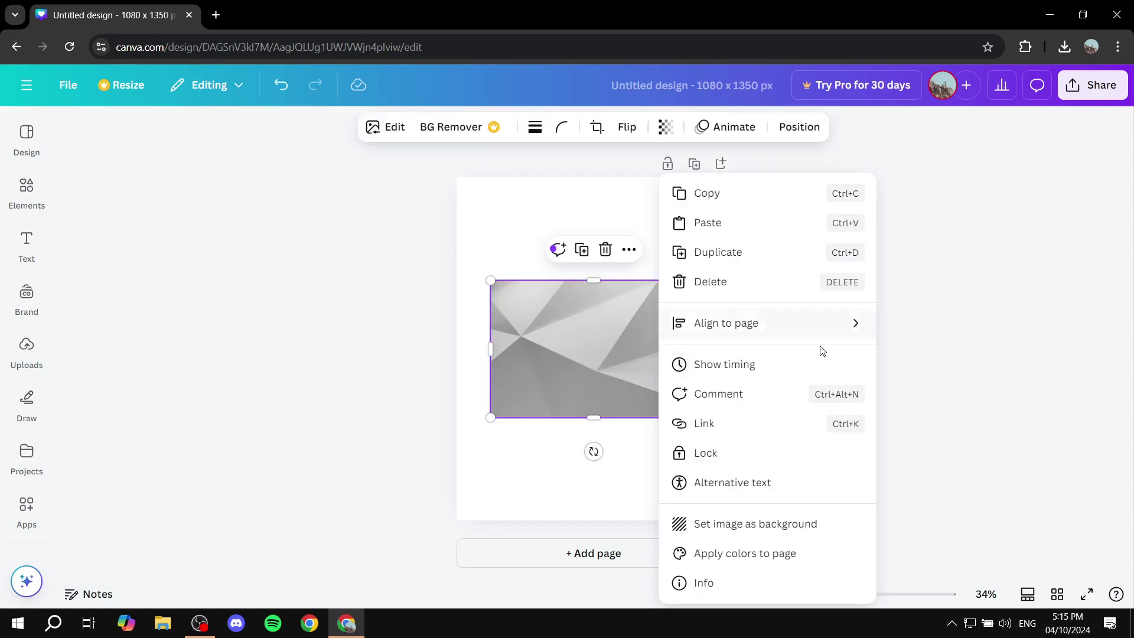
pyautogui.click(734, 530)
pyautogui.click(566, 300)
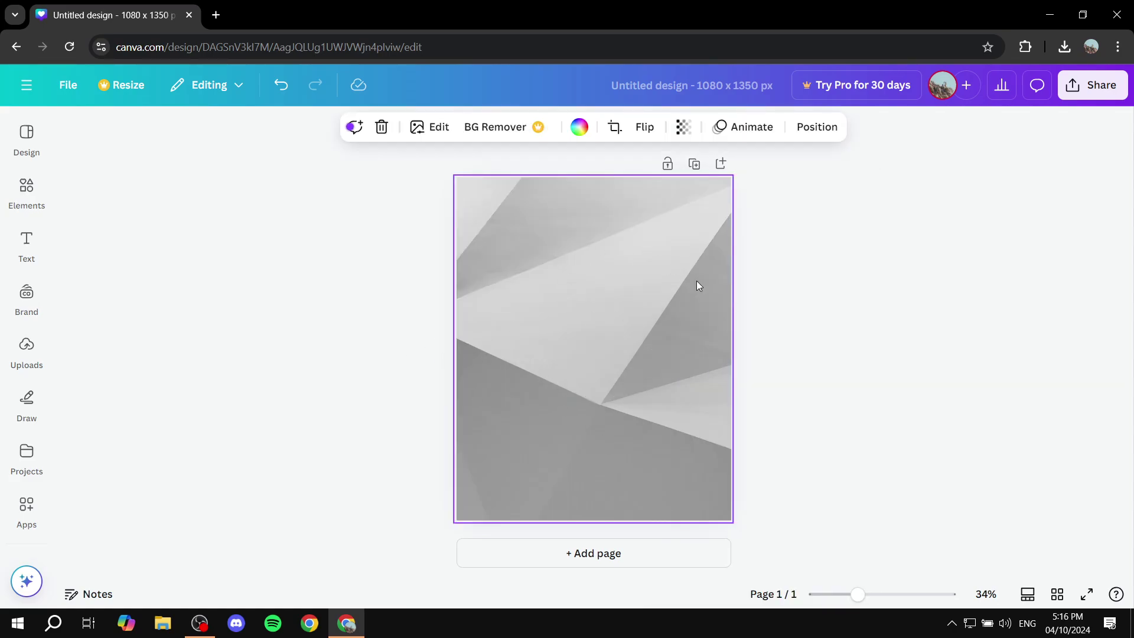
# Step: Add a heading at font size 103 and change its text to 'Test Text'
pyautogui.click(26, 247)
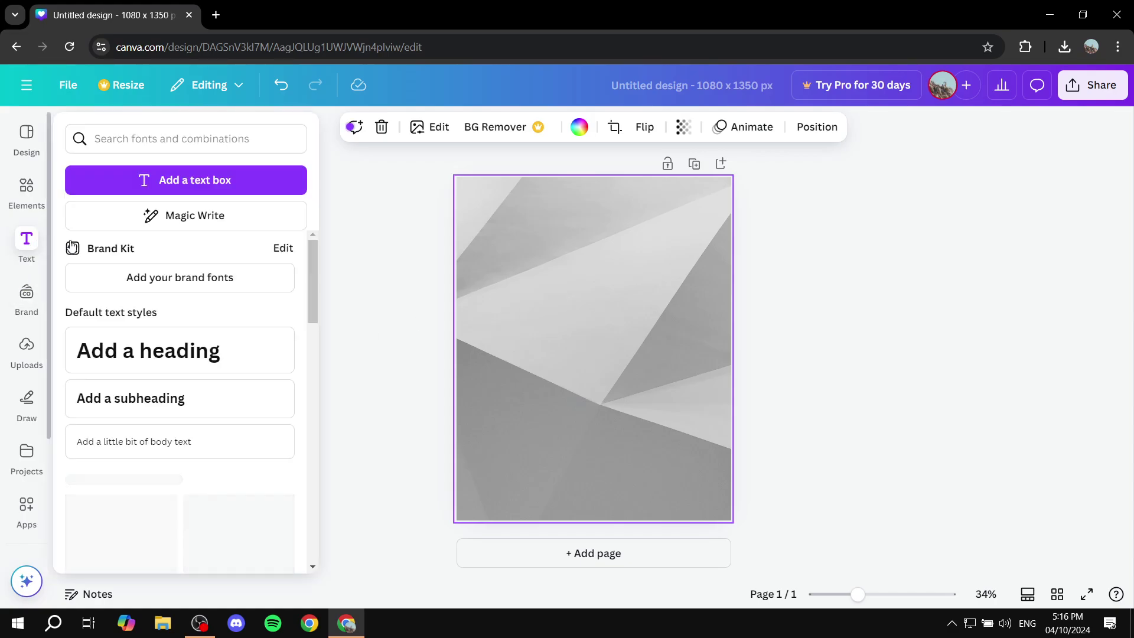
pyautogui.click(188, 367)
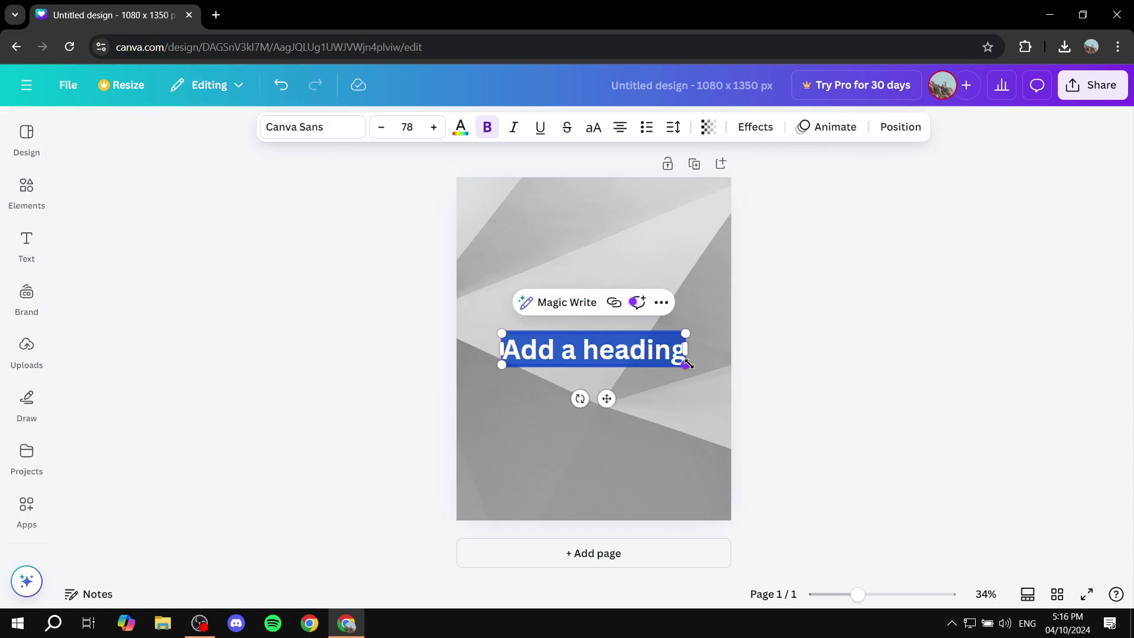
pyautogui.moveTo(685, 365); pyautogui.dragTo(652, 349)
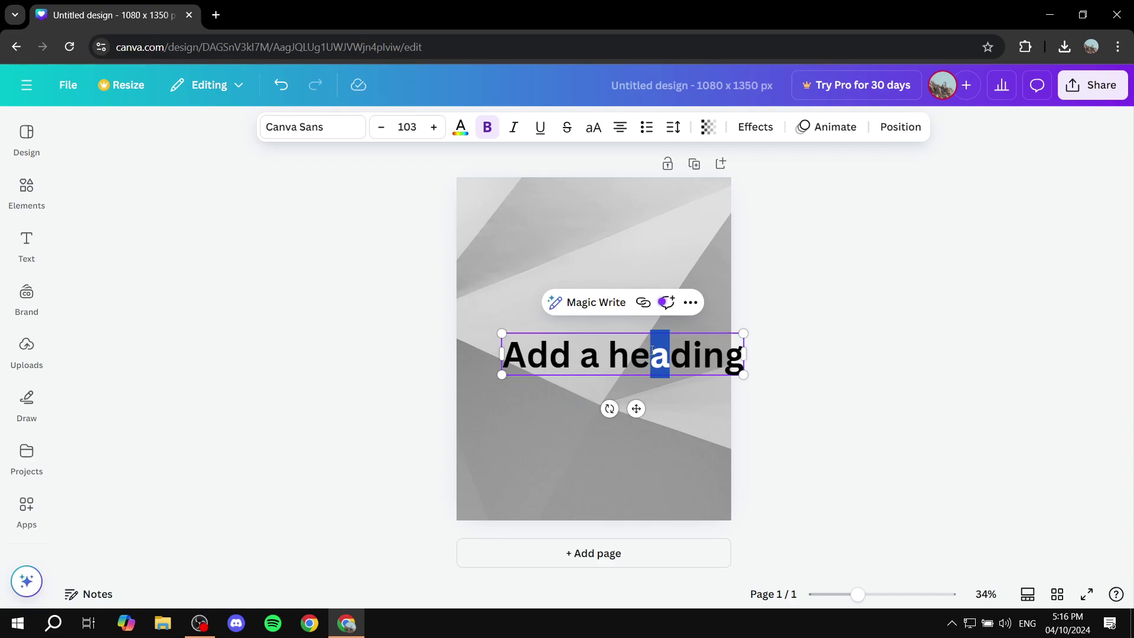
pyautogui.hotkey('ctrl', 'a')
pyautogui.write('Test')
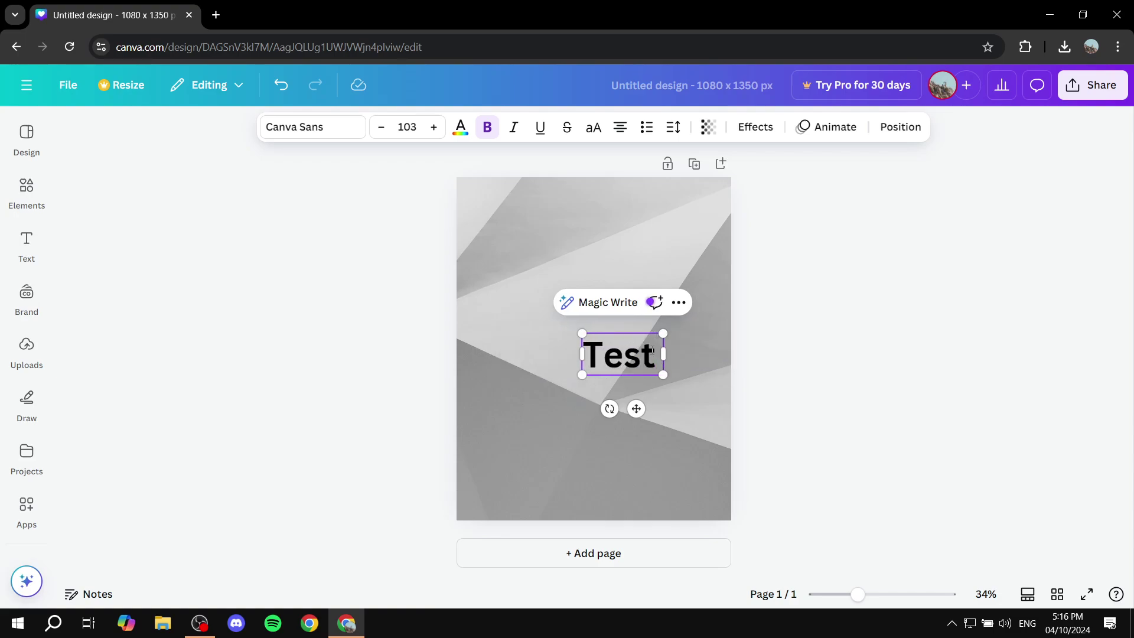
pyautogui.write(' Tx')
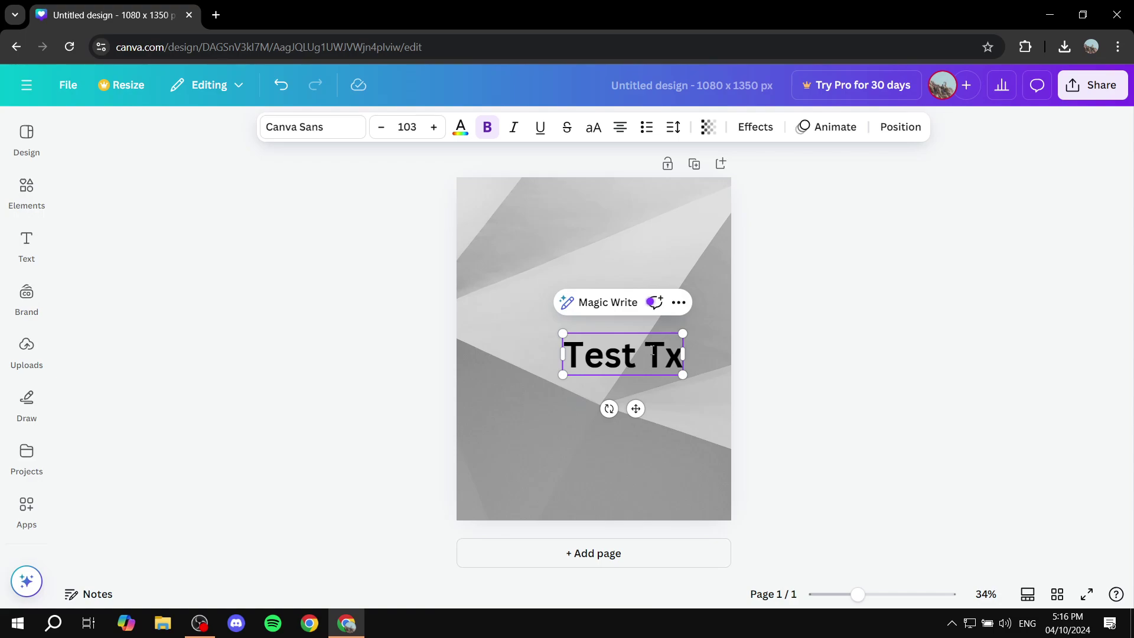
pyautogui.press('BackSpace')
pyautogui.write('ext')
# Step: Move the 'Test Text' heading to the centre of the page
pyautogui.click(797, 313)
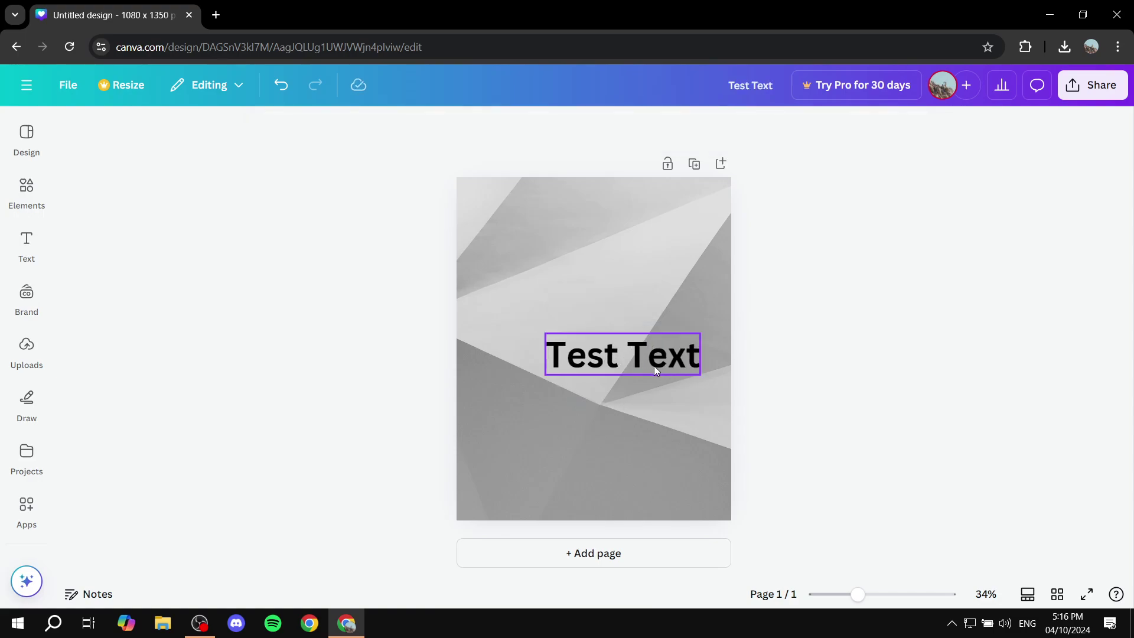
pyautogui.moveTo(654, 366); pyautogui.dragTo(624, 360)
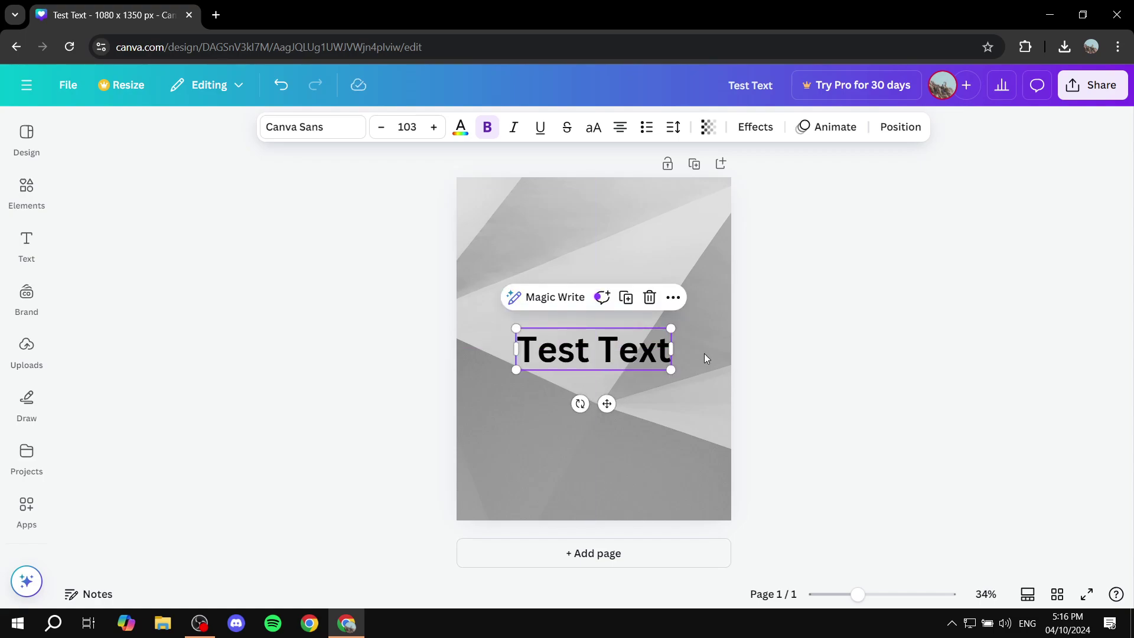
pyautogui.click(817, 308)
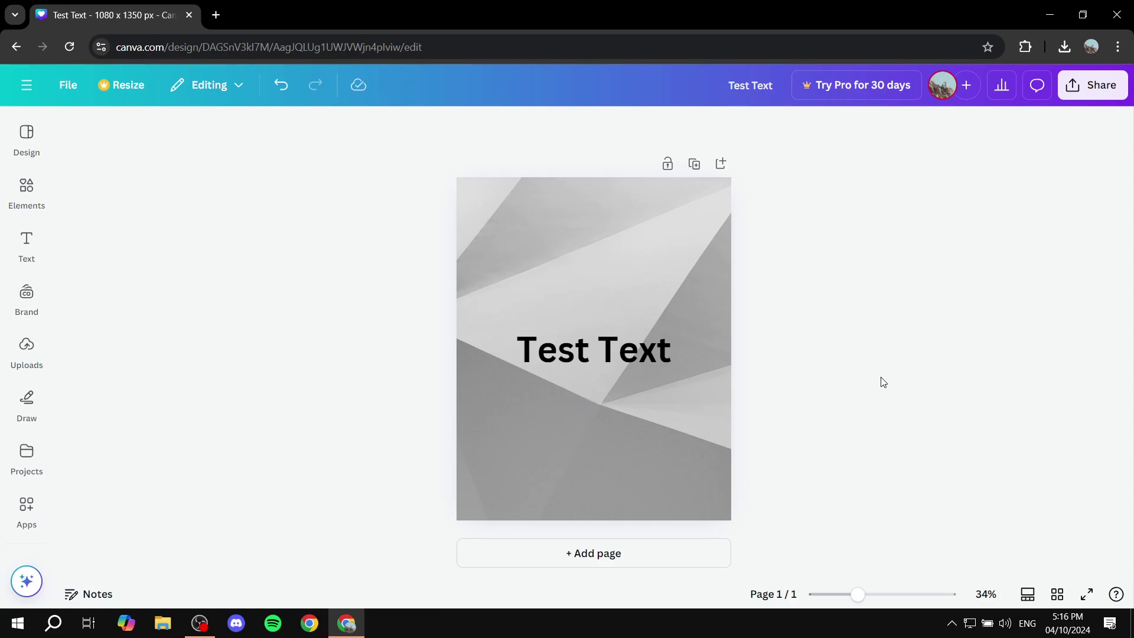
# Step: Show all publishing options from Share and expand the Social section to list Pinterest, LinkedIn, Tumblr and Schedule
pyautogui.click(1102, 89)
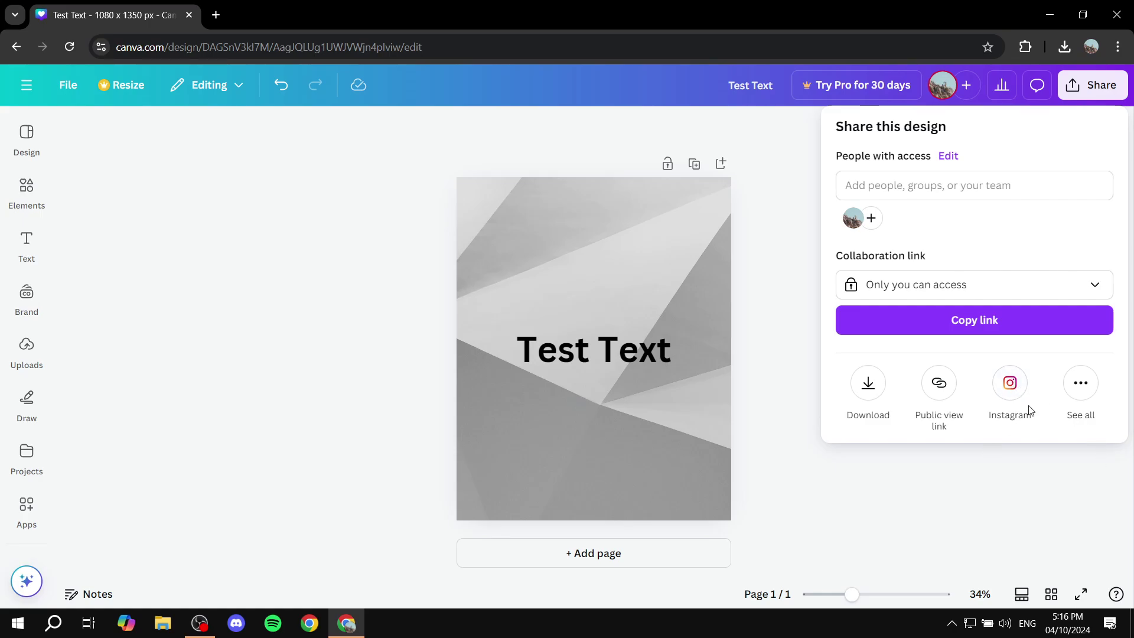
pyautogui.click(1084, 395)
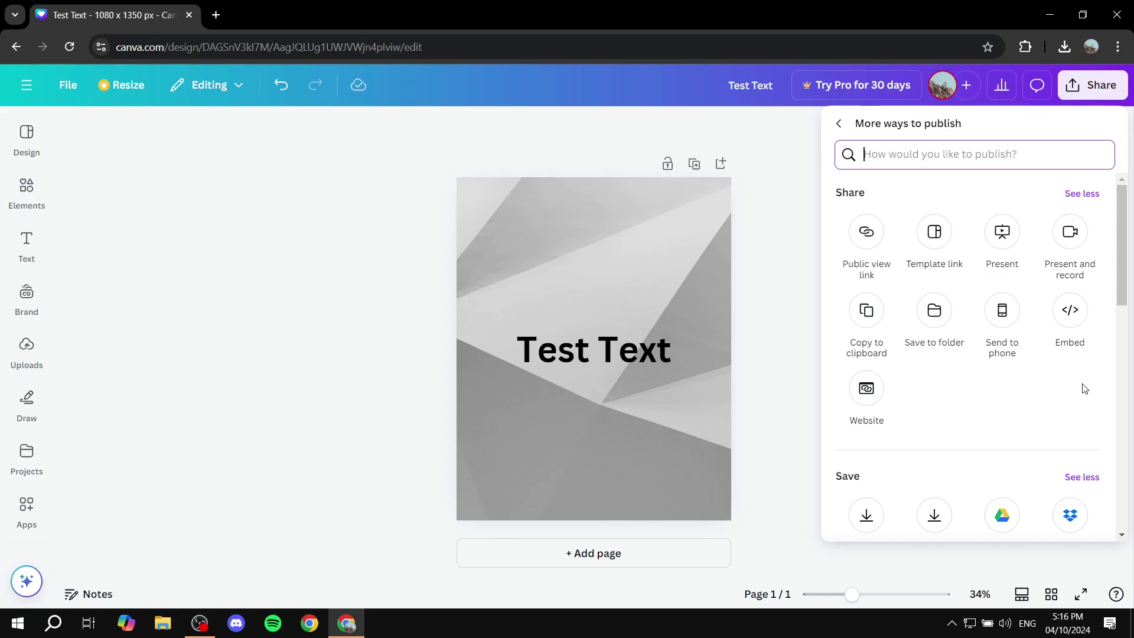
pyautogui.scroll(-3, 1067, 368)
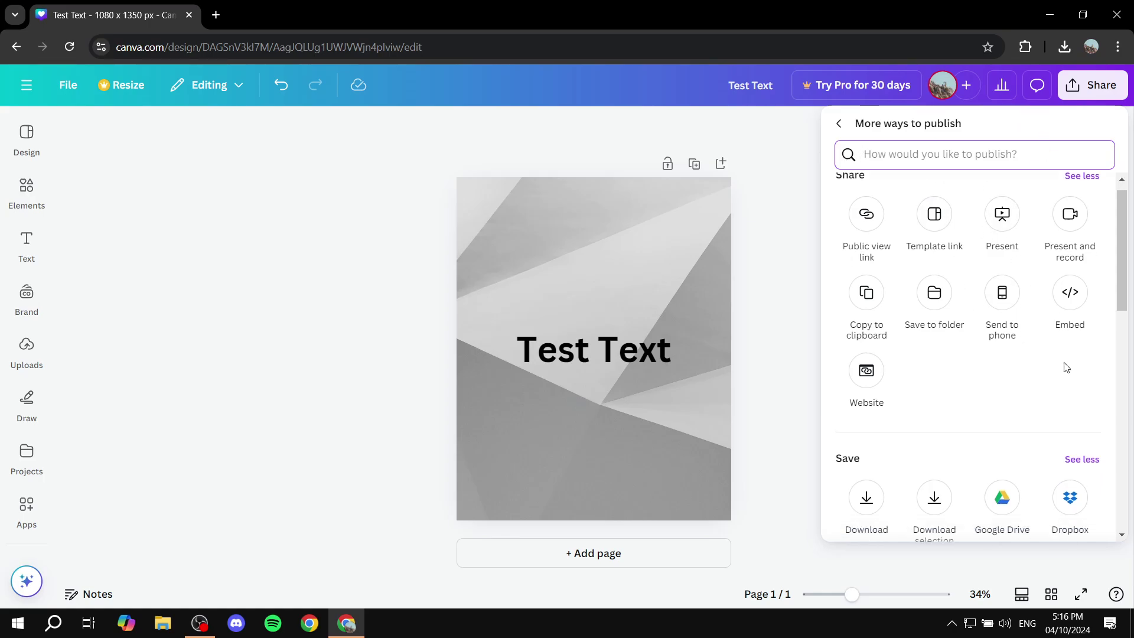
pyautogui.scroll(-4, 1059, 274)
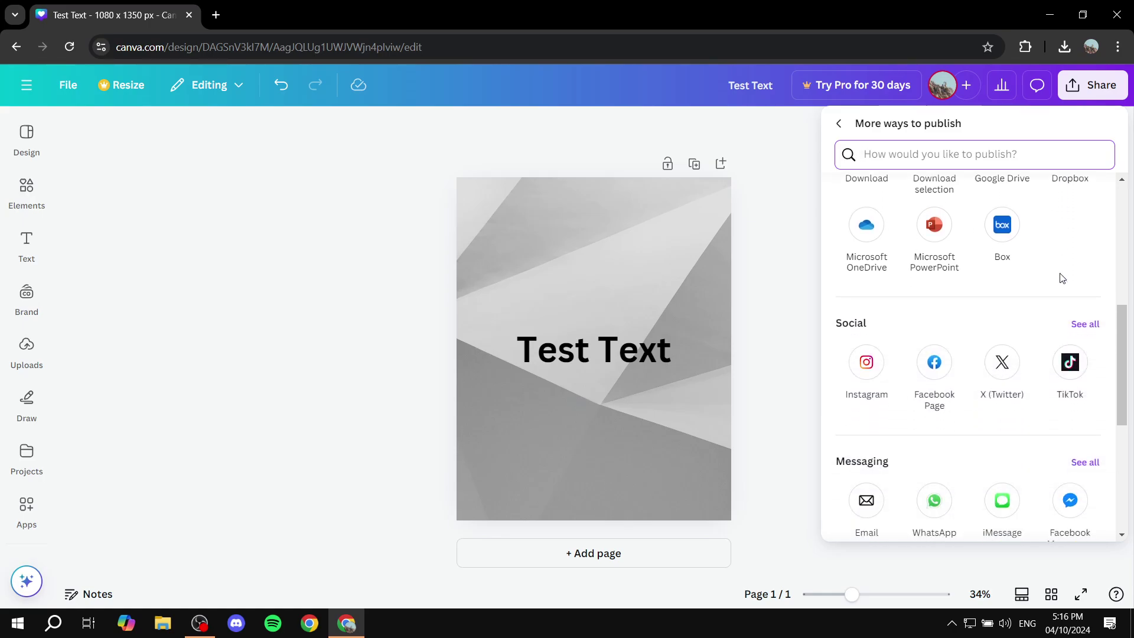
pyautogui.click(838, 332)
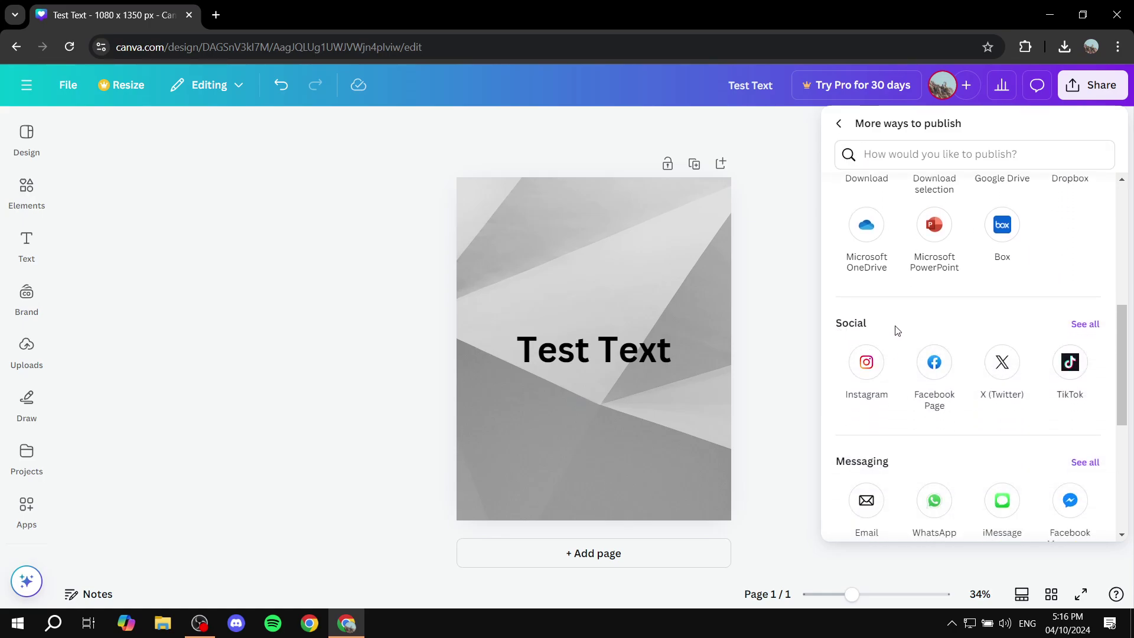
pyautogui.click(1084, 325)
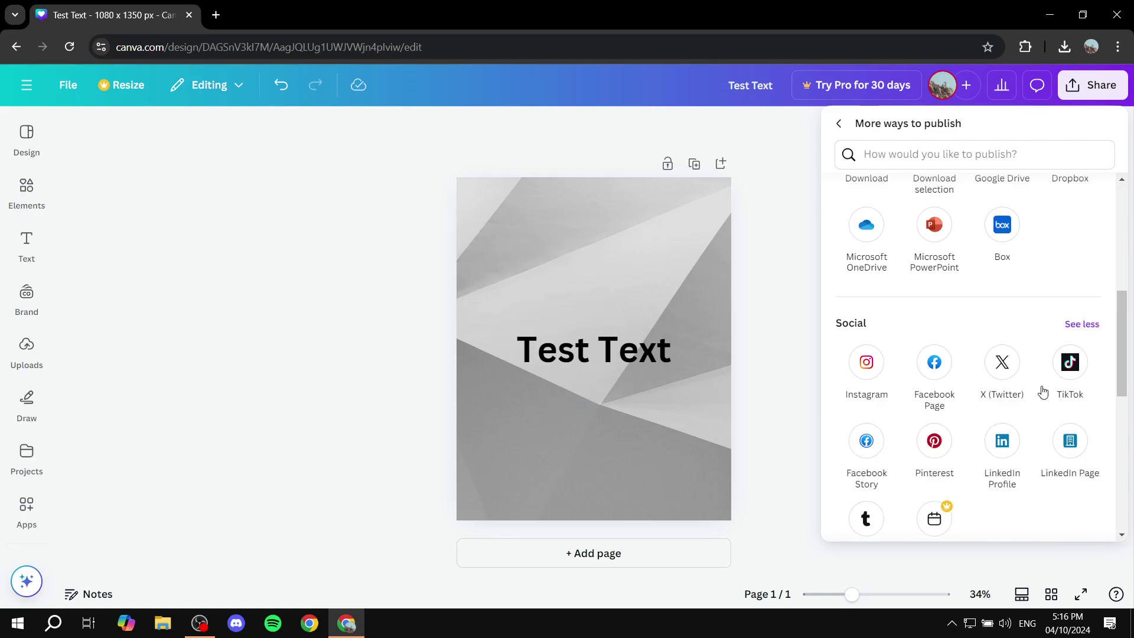
pyautogui.scroll(-1, 1057, 414)
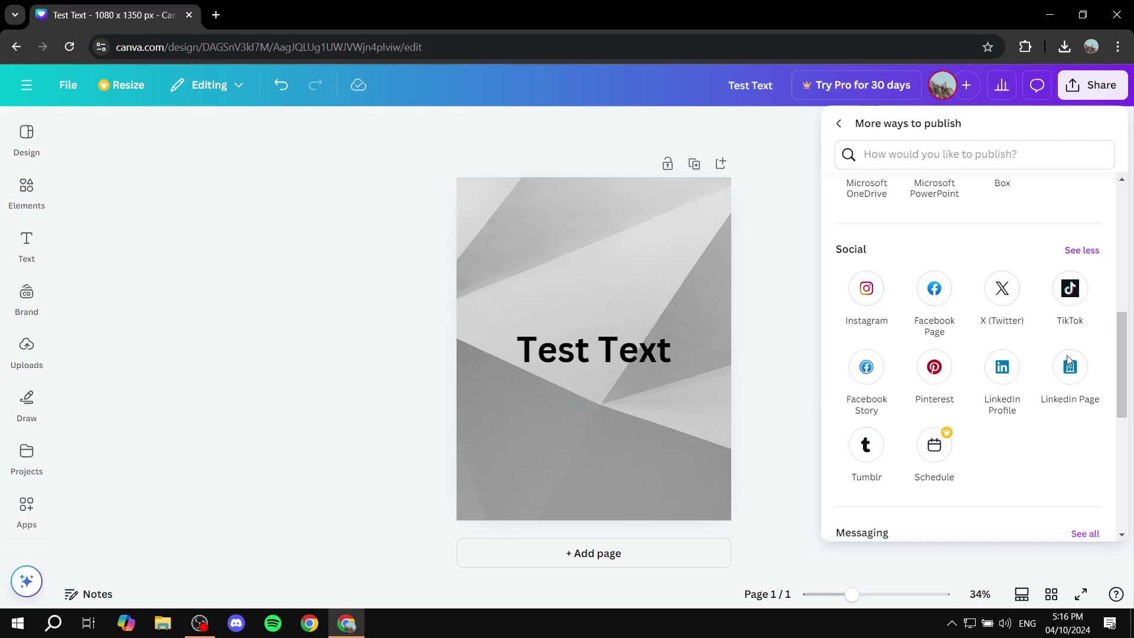
# Step: Choose Instagram, try 'Immediately post from the mobile app', then return to the posting choices
pyautogui.click(868, 290)
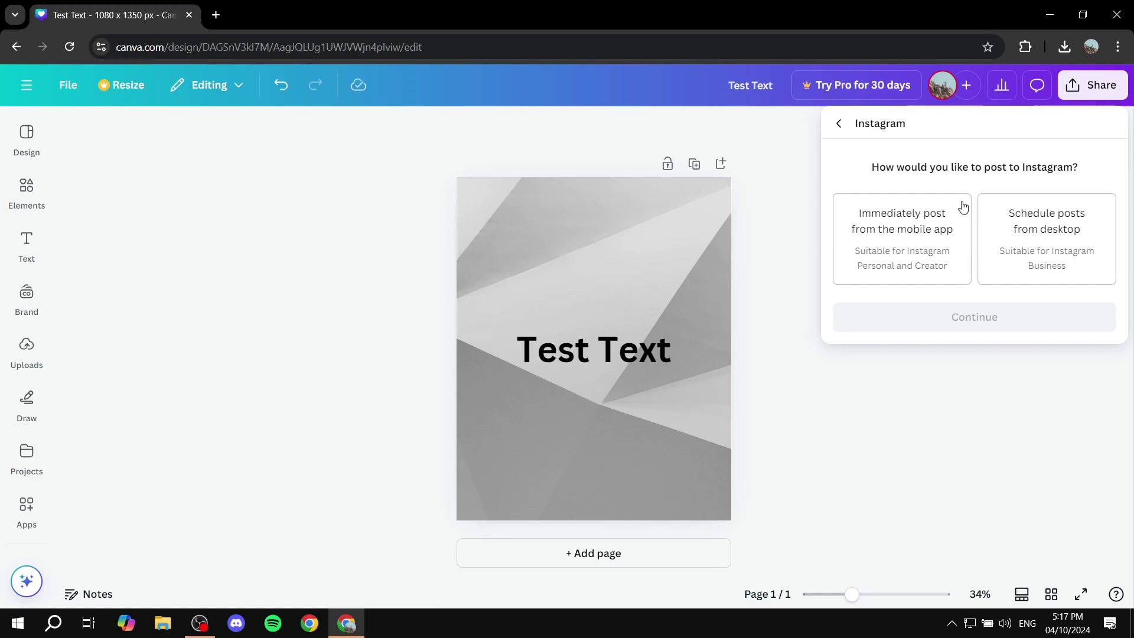
pyautogui.click(908, 249)
pyautogui.click(964, 319)
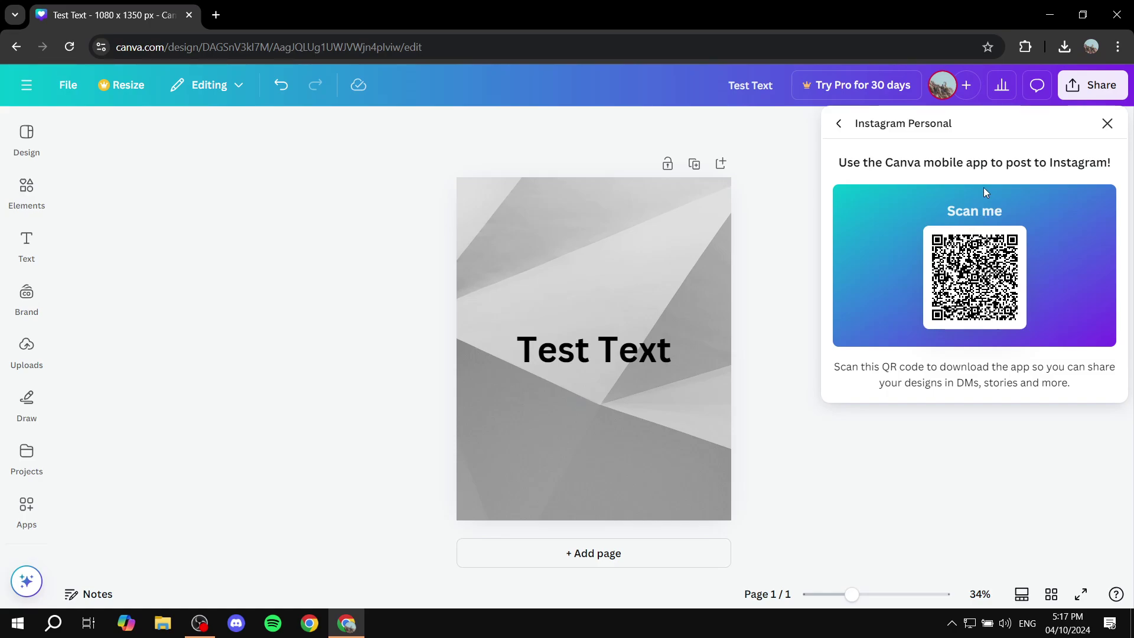
pyautogui.click(839, 123)
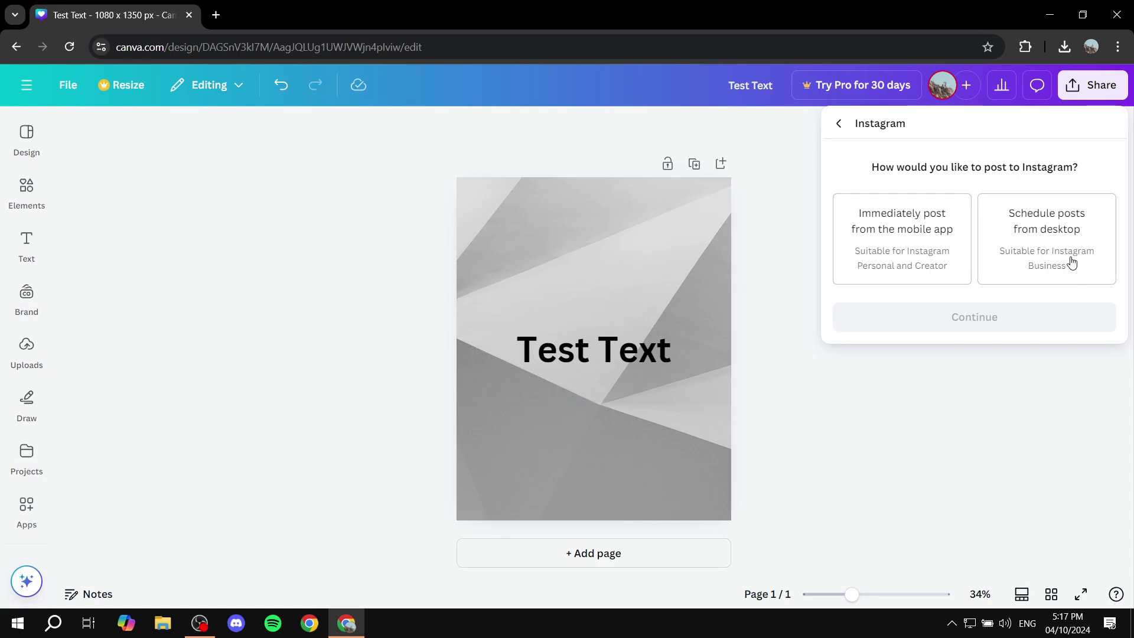
# Step: Pick 'Schedule posts from desktop' as the Instagram method, continue, go back and pick it again
pyautogui.click(1072, 227)
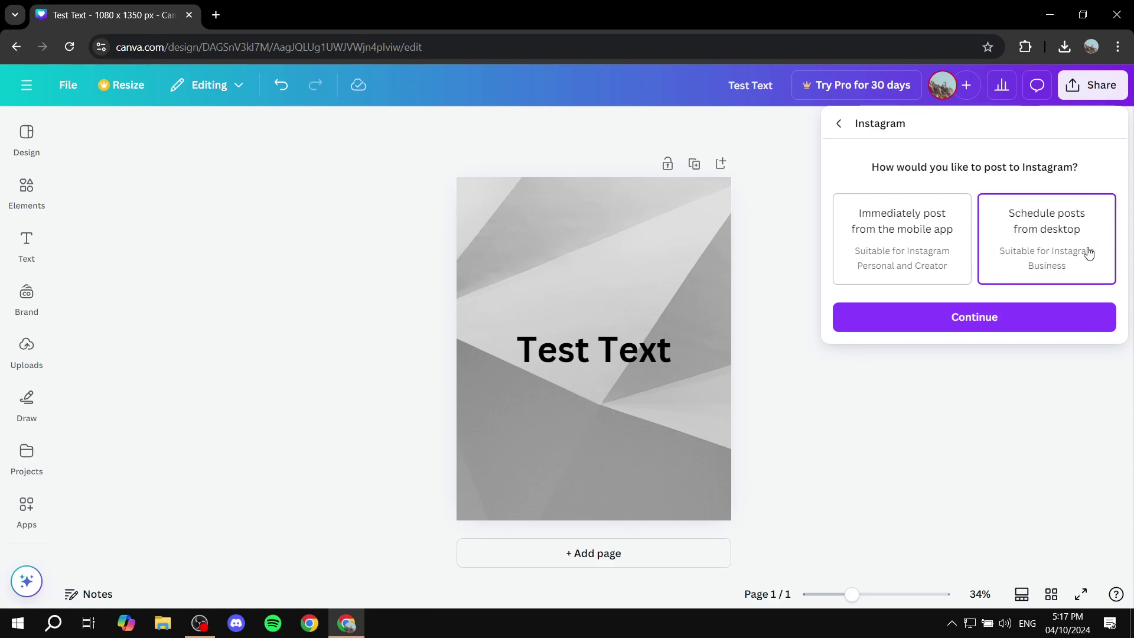
pyautogui.click(975, 320)
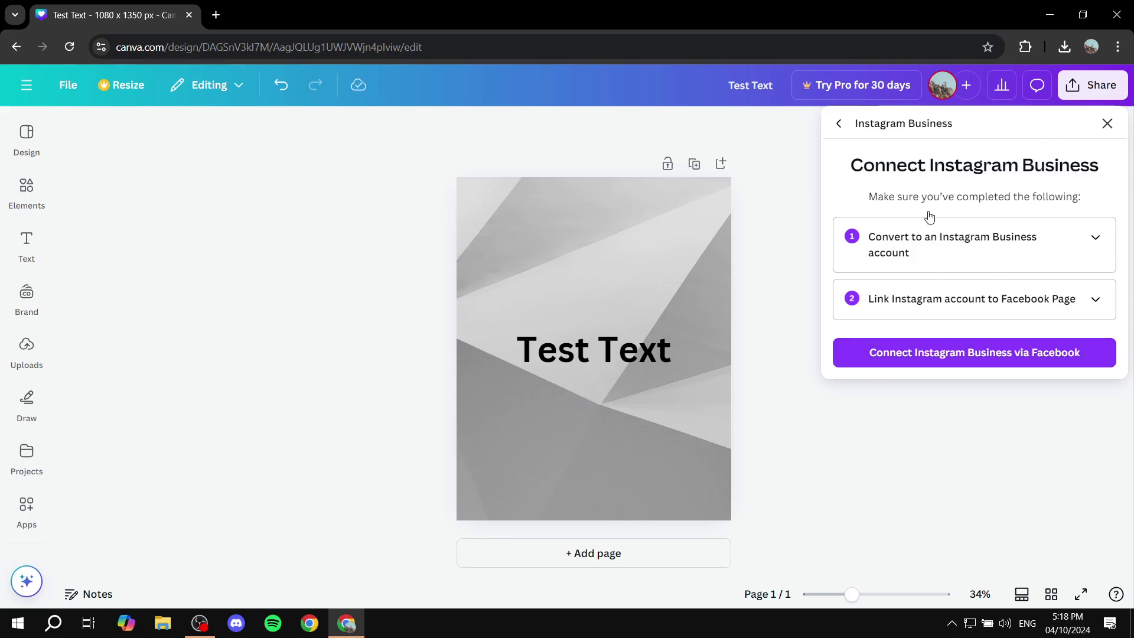
pyautogui.click(841, 125)
pyautogui.click(1062, 218)
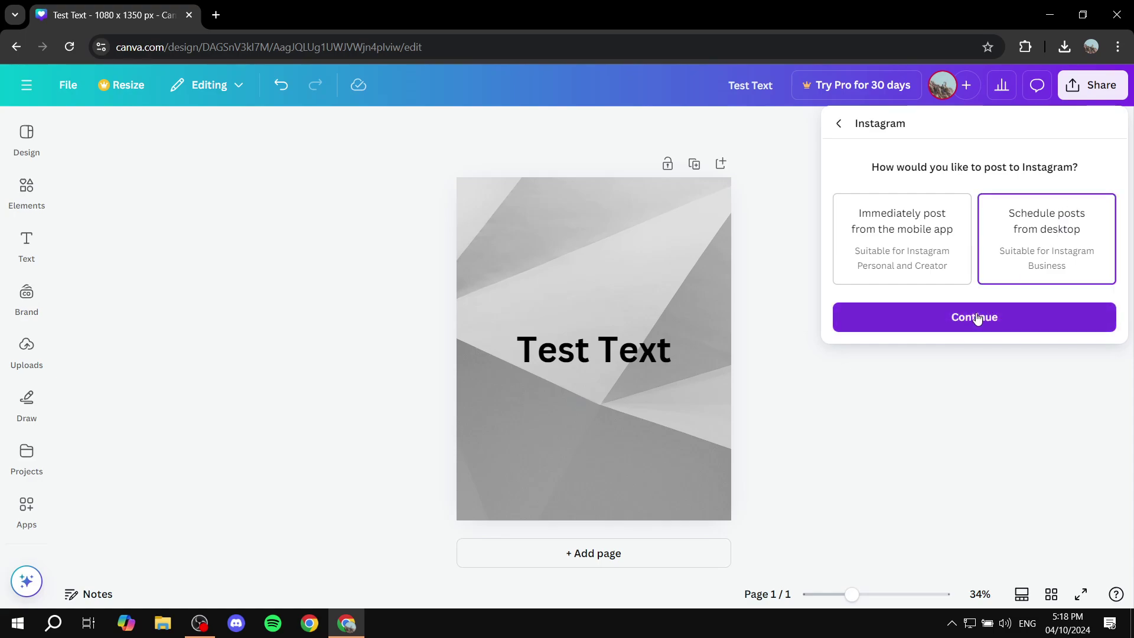
# Step: Continue to the Instagram Business panel offering to connect through Facebook
pyautogui.click(977, 319)
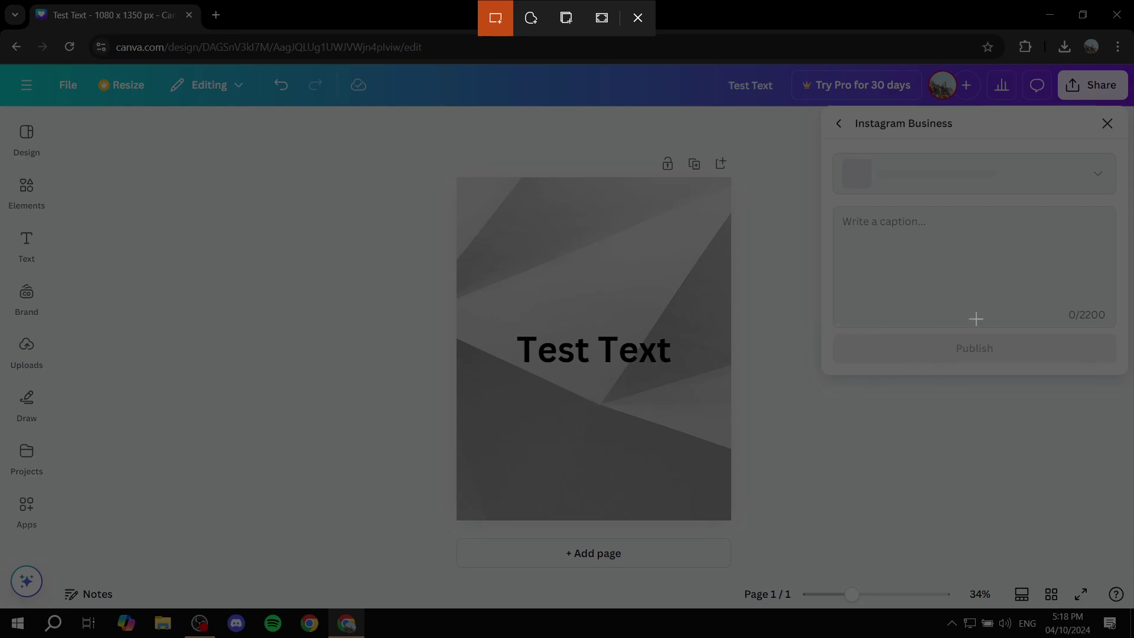
pyautogui.moveTo(827, 326); pyautogui.dragTo(906, 371)
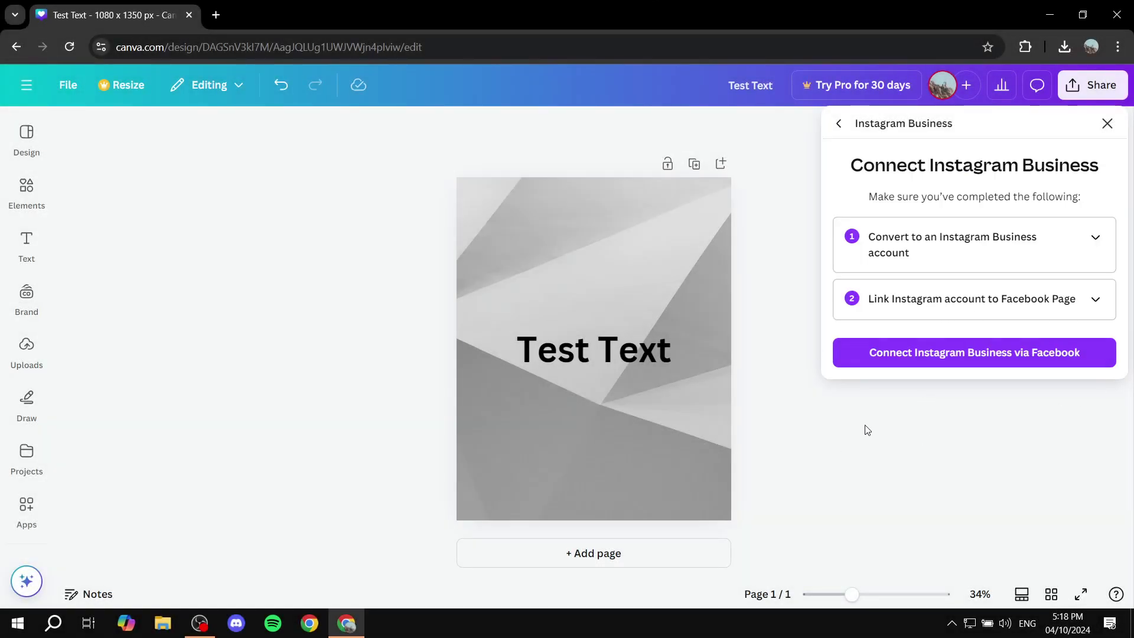
# Step: Close the Instagram Business panel to return to the Test Text design
pyautogui.click(1107, 123)
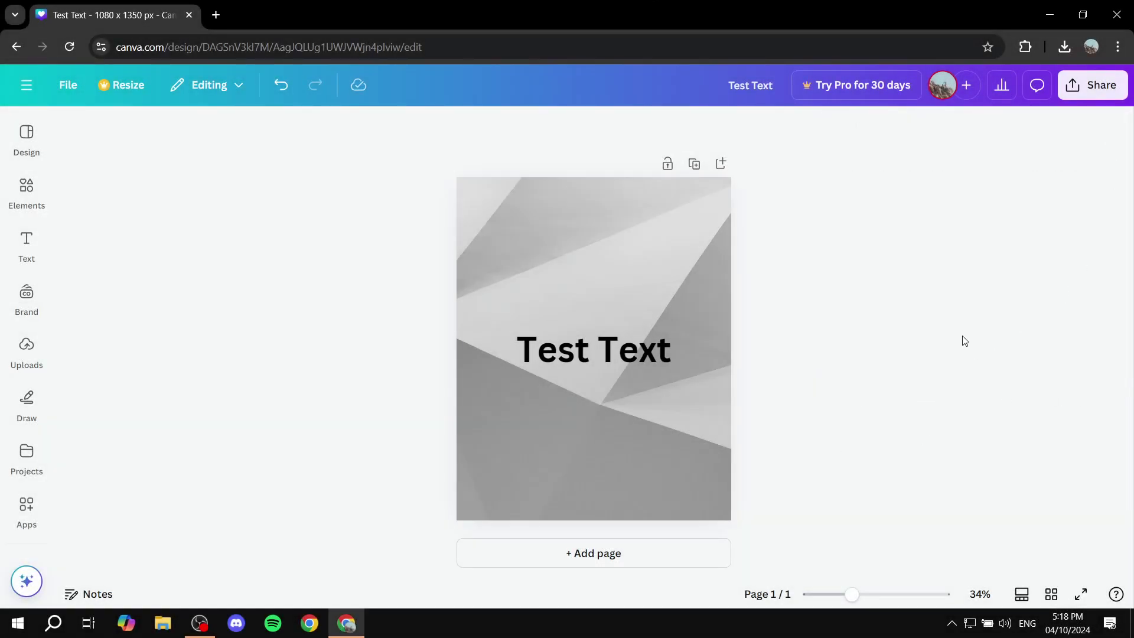